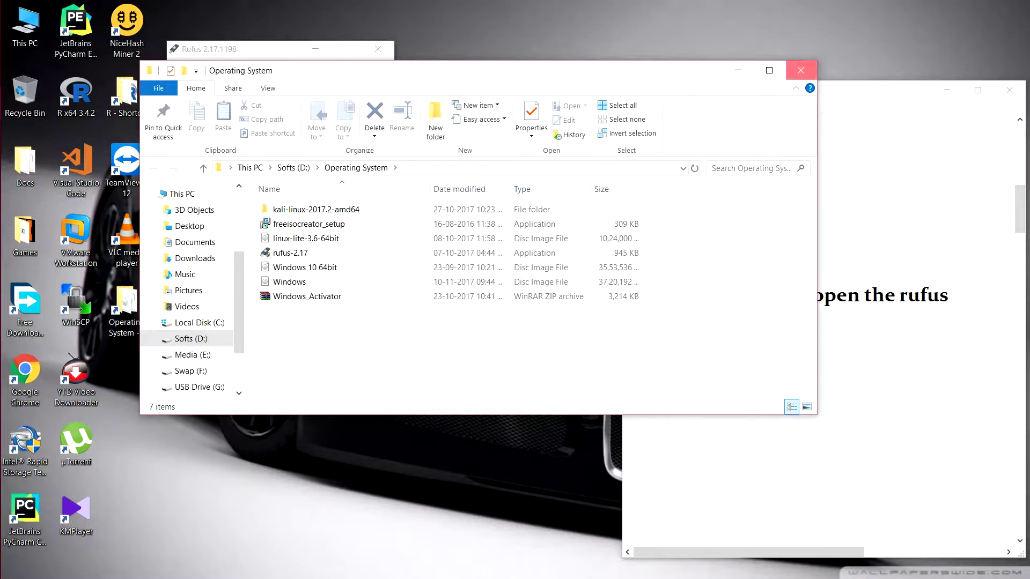
# Step: Close the Operating System folder window and move the Rufus window to an unobstructed spot on the desktop
pyautogui.click(801, 70)
pyautogui.moveTo(246, 49); pyautogui.dragTo(364, 54)
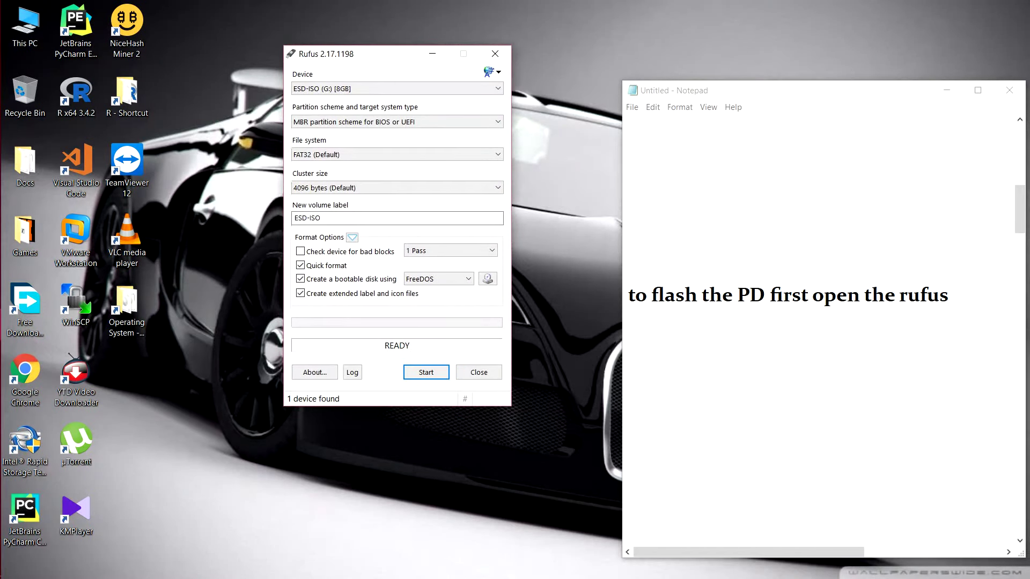
# Step: Switch to Notepad and read the notes on opening Rufus and plugging in the drive, down to "now follow the steps"
pyautogui.click(628, 366)
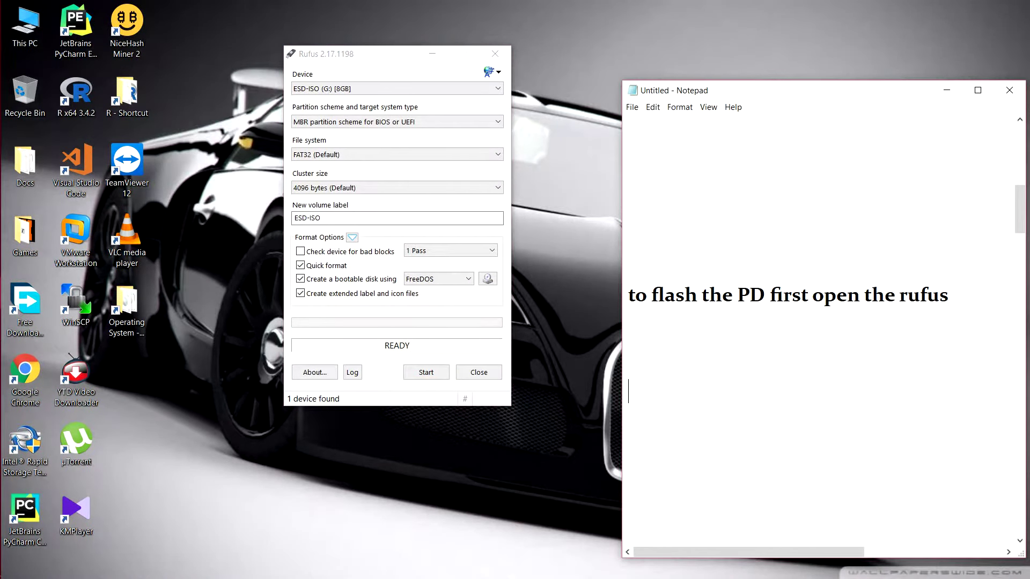
pyautogui.press('Down')
pyautogui.press('Down')
pyautogui.press('Down')
pyautogui.press('Down')
pyautogui.press('Down')
pyautogui.press('Down')
pyautogui.press('Down')
pyautogui.press('Down')
pyautogui.press('Down')
pyautogui.press('Down')
pyautogui.press('Down')
pyautogui.press('Down')
pyautogui.press('Down')
pyautogui.press('Down')
pyautogui.press('Down')
pyautogui.press('Down')
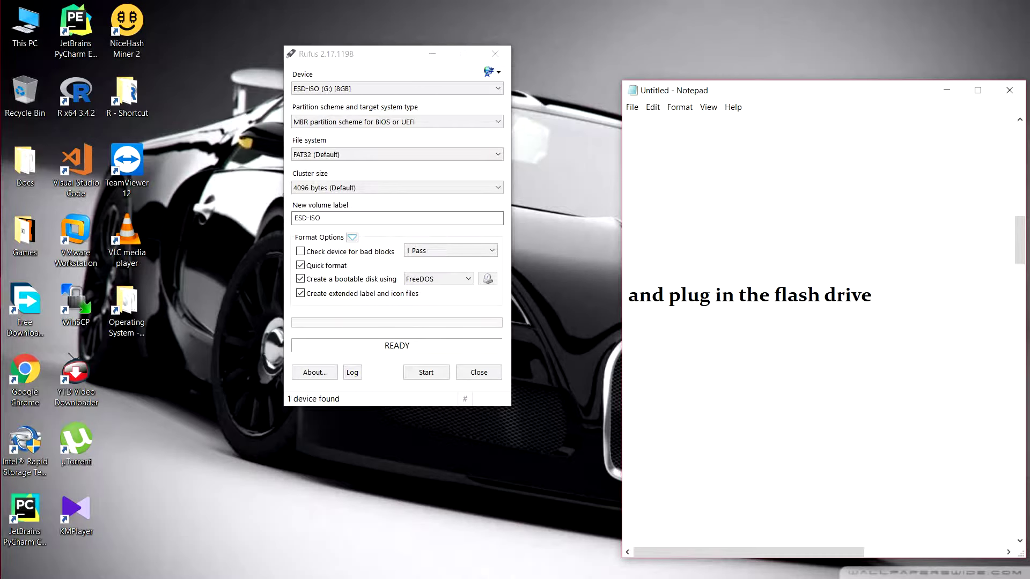
pyautogui.press('Down')
pyautogui.press('Down')
pyautogui.press('Down')
pyautogui.press('Down')
pyautogui.press('Down')
pyautogui.press('Down')
pyautogui.press('Down')
pyautogui.press('Down')
pyautogui.press('Down')
pyautogui.press('Down')
pyautogui.press('Down')
pyautogui.press('Down')
pyautogui.press('Down')
pyautogui.press('Down')
pyautogui.press('Down')
pyautogui.press('Down')
pyautogui.press('Down')
pyautogui.press('Down')
pyautogui.press('Down')
pyautogui.press('Down')
pyautogui.press('Down')
pyautogui.press('Down')
pyautogui.press('Down')
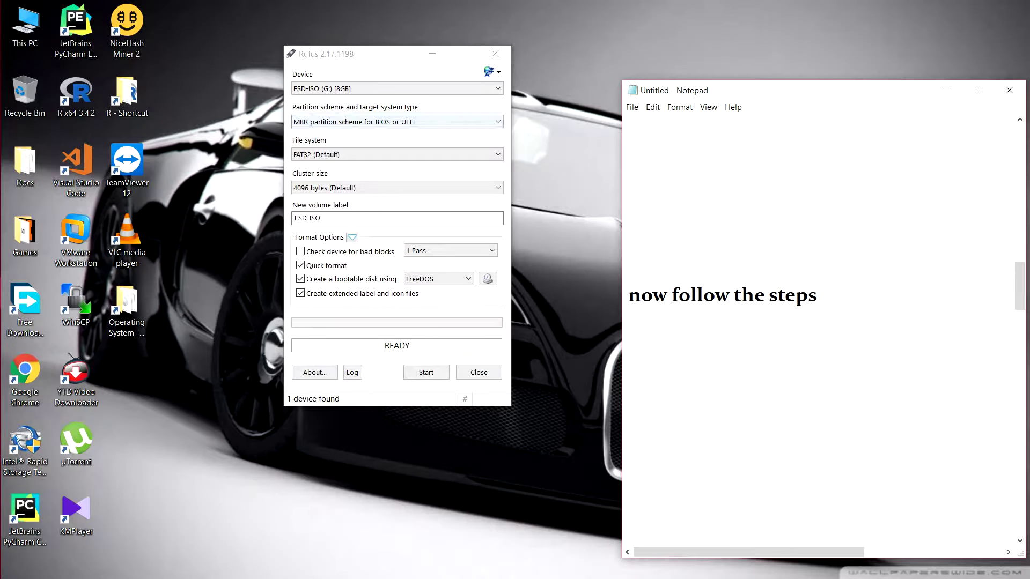
# Step: In Rufus, choose ESD-ISO (G:) [8GB] as the device and GPT partition scheme for UEFI as the partition scheme
pyautogui.click(397, 89)
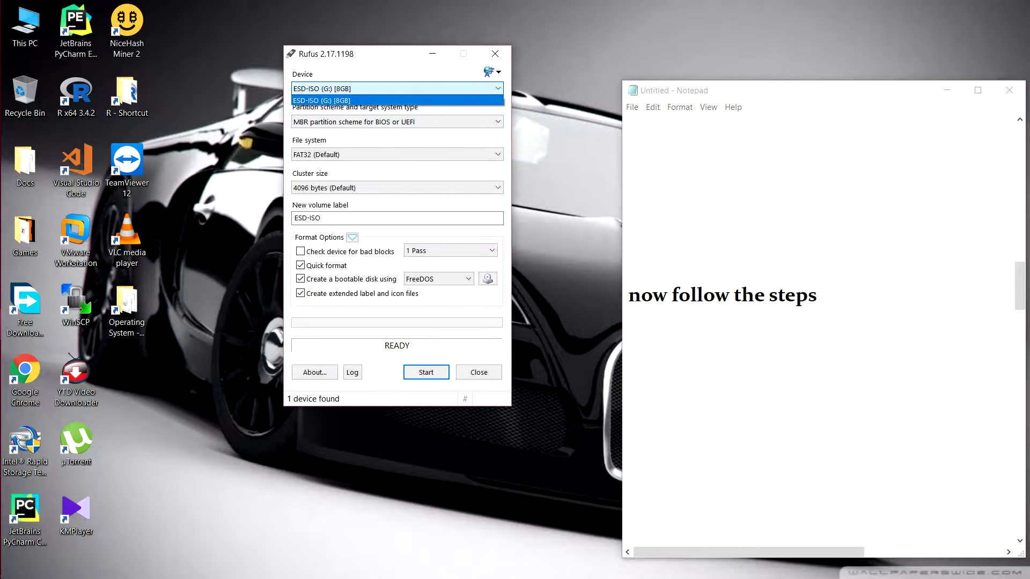
pyautogui.click(343, 100)
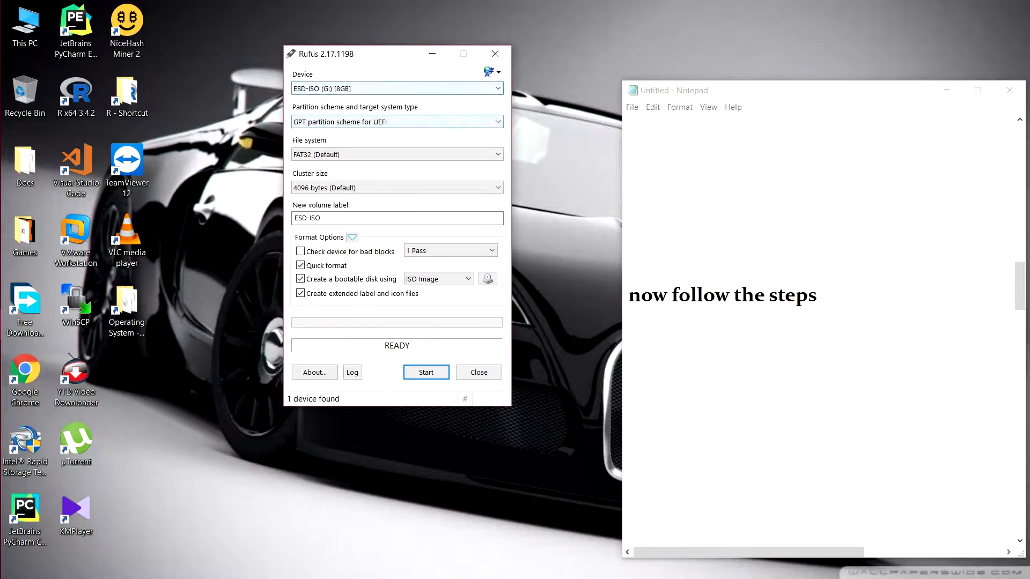
pyautogui.click(397, 122)
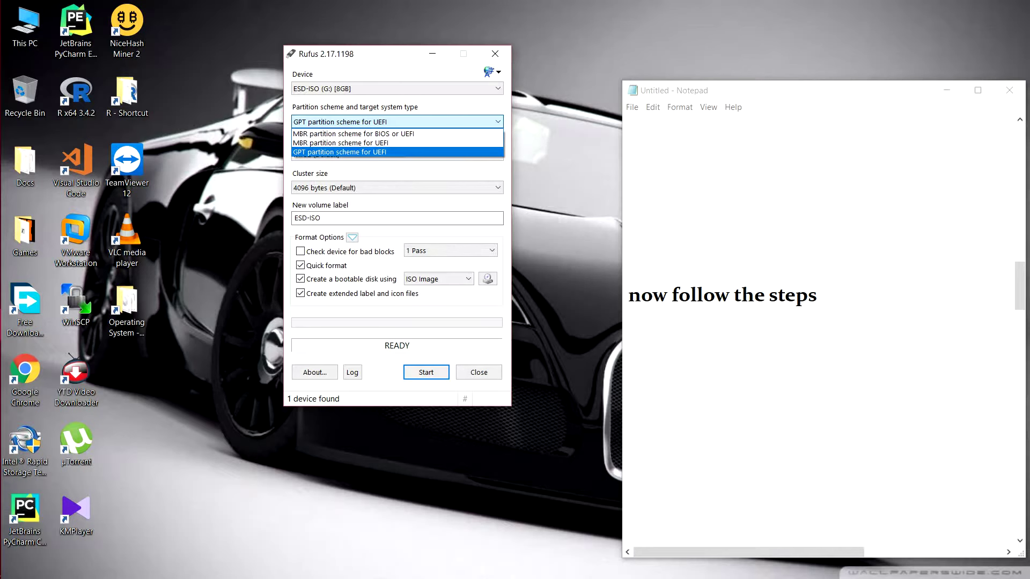
pyautogui.click(350, 153)
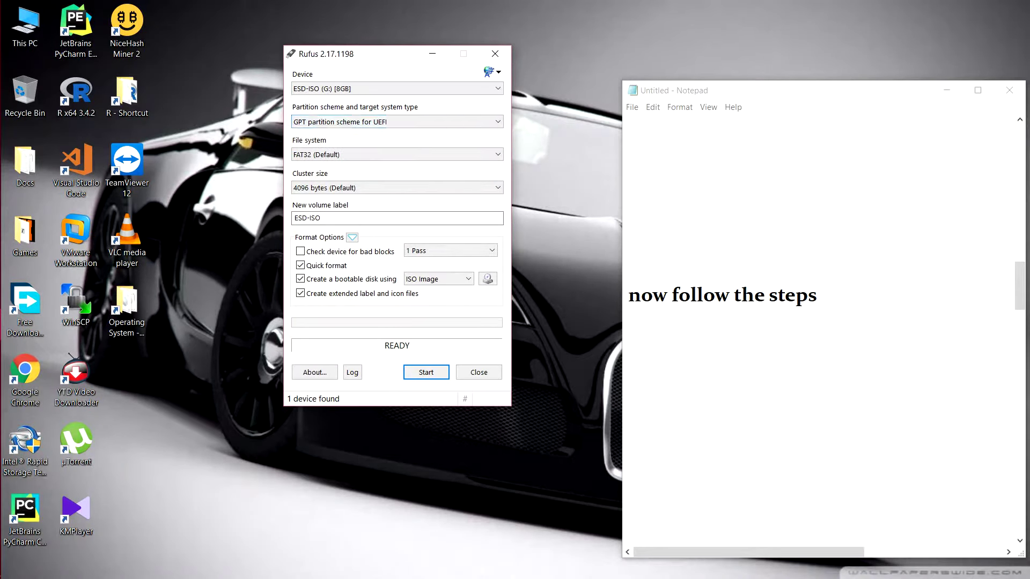
# Step: In Notepad, add the line "This is Importent if you are acer user" below "now follow the steps"
pyautogui.hotkey('alt', 'Tab')
pyautogui.press('Return')
pyautogui.write('TH')
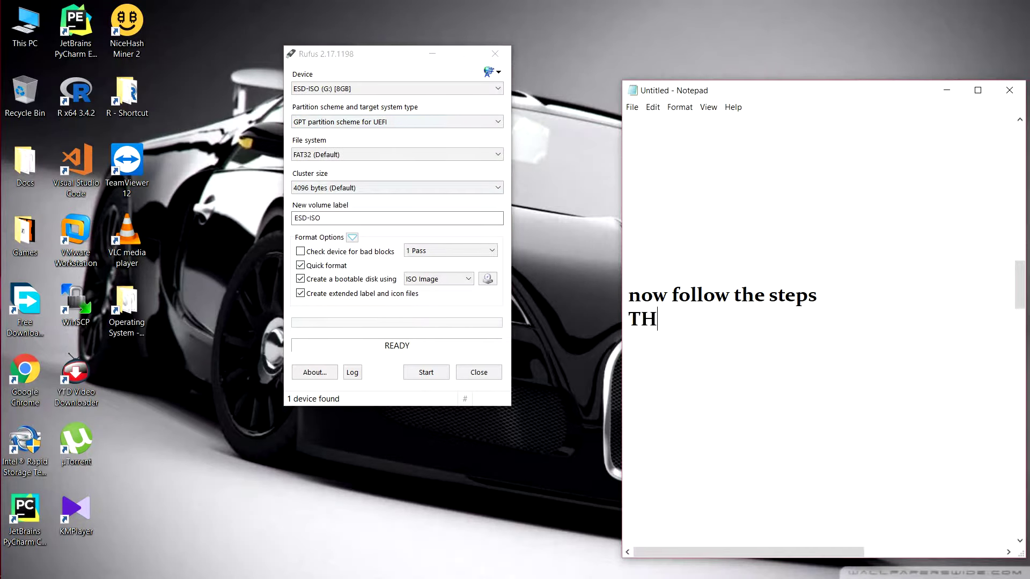
pyautogui.press('BackSpace')
pyautogui.write('his is Import')
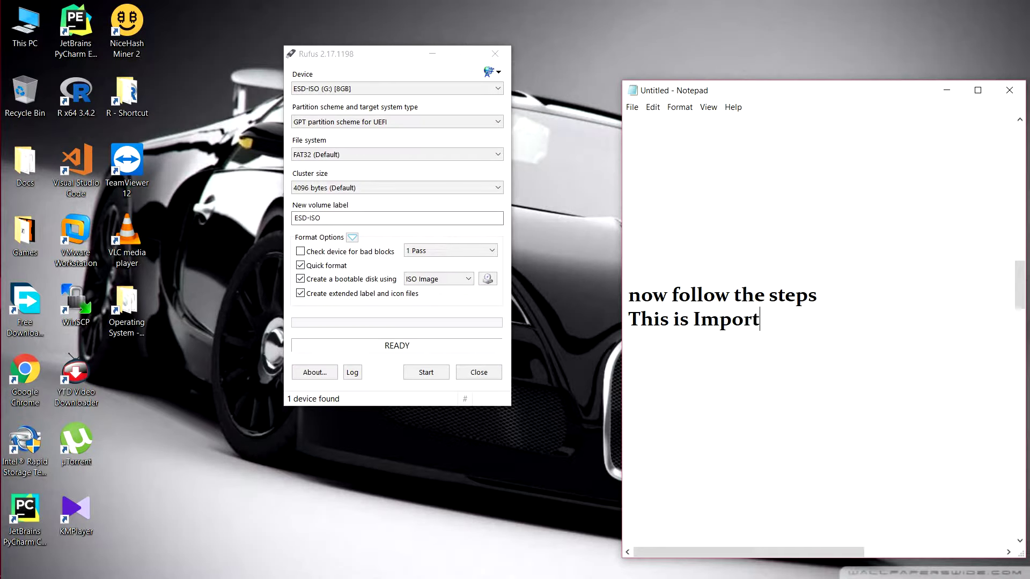
pyautogui.write('ent if u')
pyautogui.write('o')
pyautogui.press('BackSpace')
pyautogui.press('BackSpace')
pyautogui.write('you ')
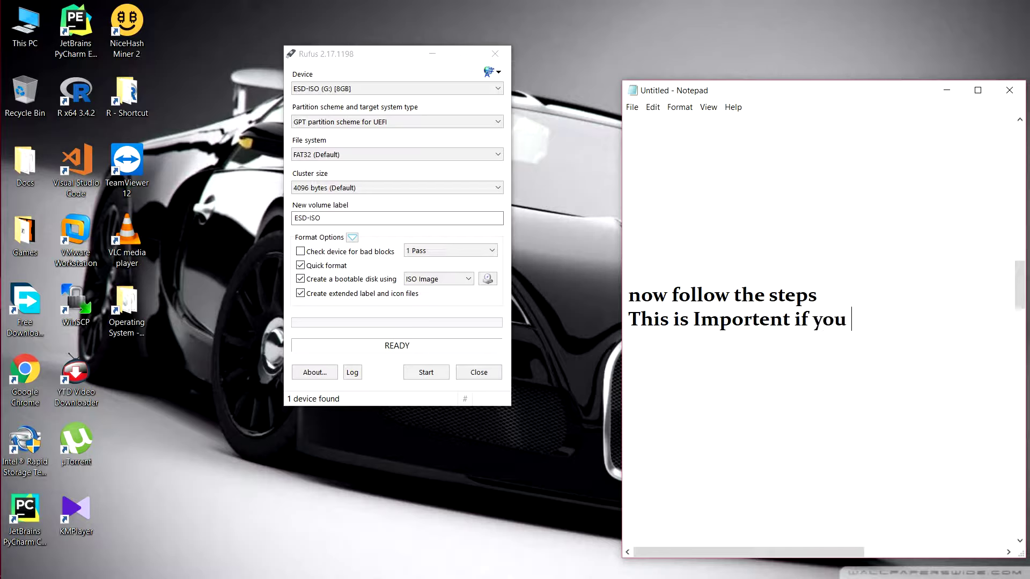
pyautogui.write('are acer user')
pyautogui.press('Return')
# Step: Continue the note with "or your flash drive is'nt appearing" and, on a new line, "on the boot menu"
pyautogui.write('or your')
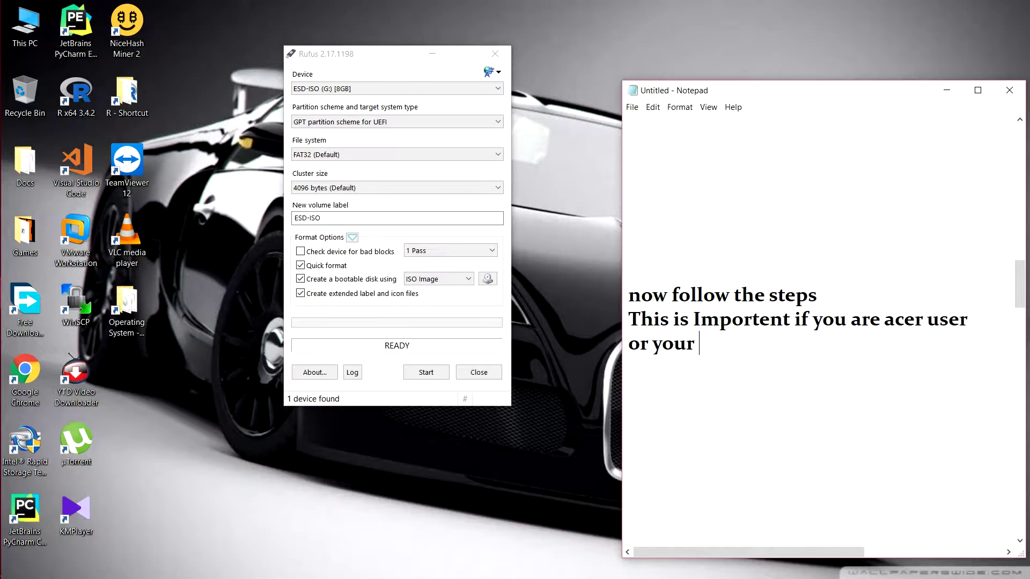
pyautogui.write(' flash drive ')
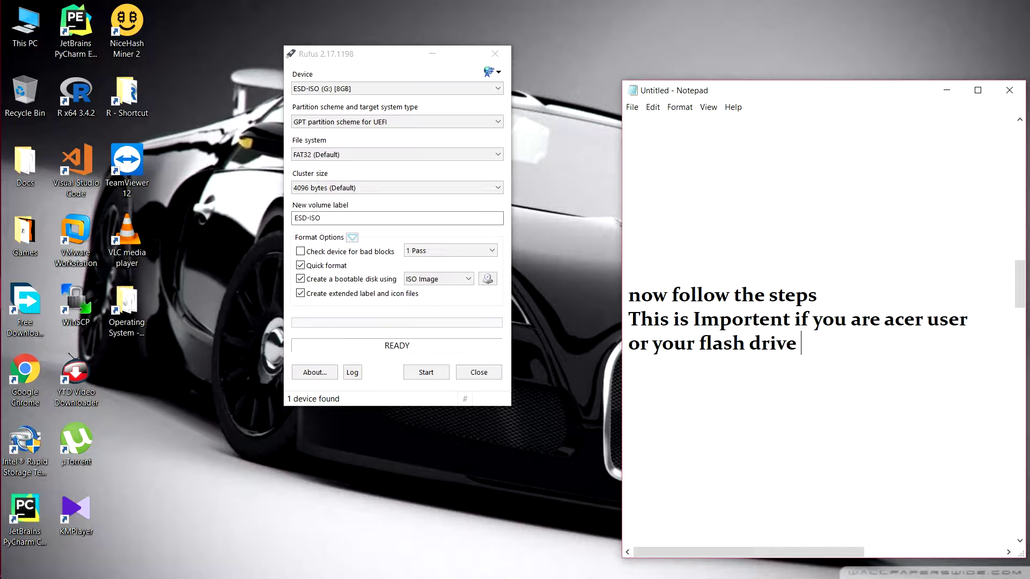
pyautogui.write("is'nt app")
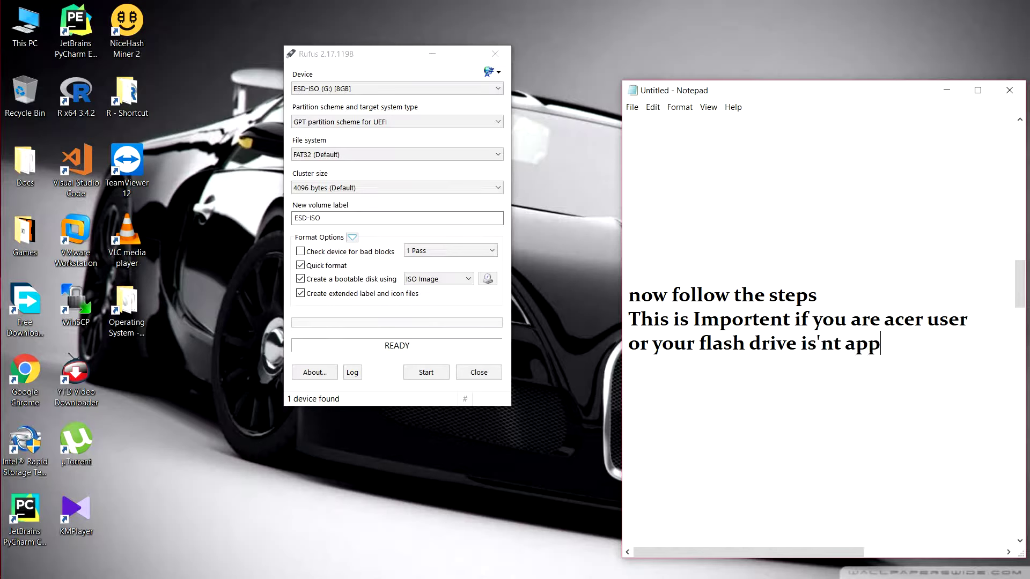
pyautogui.write('earing')
pyautogui.press('Return')
pyautogui.write('on ')
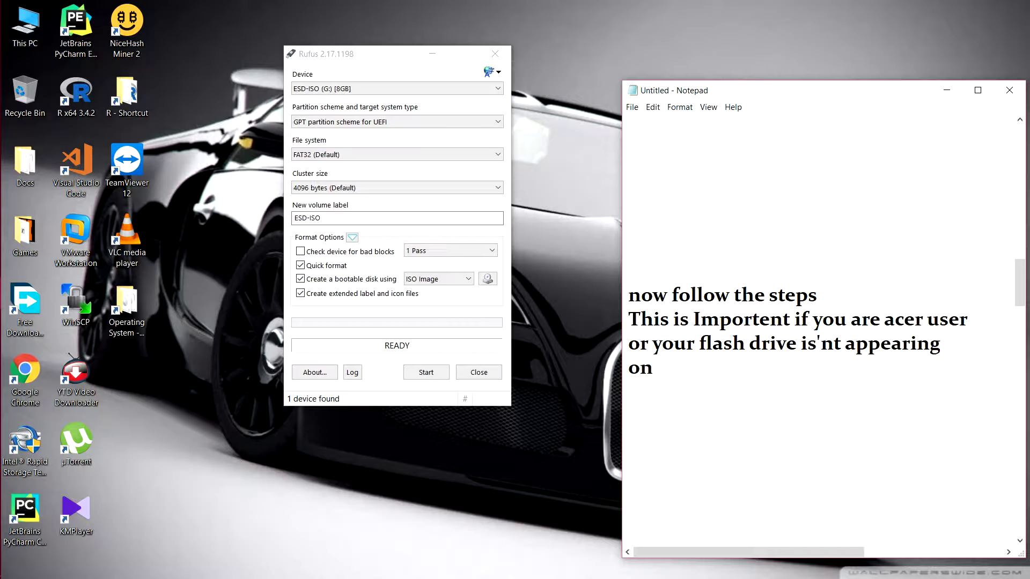
pyautogui.write('the boot menu')
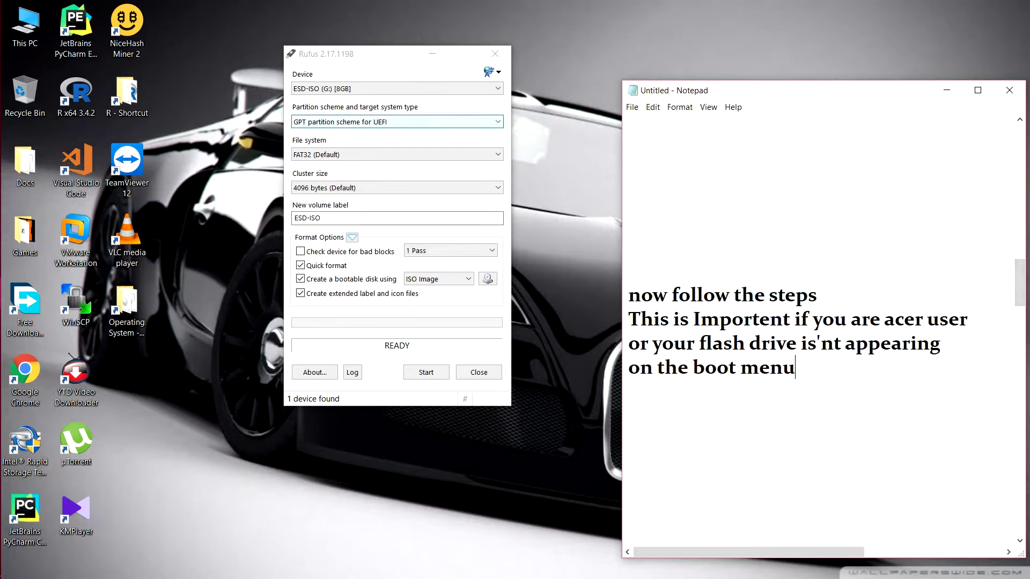
pyautogui.press('Return')
# Step: In Rufus, choose FAT32 (Default) as the file system and 4096 bytes (Default) as the cluster size
pyautogui.hotkey('alt', 'Tab')
pyautogui.click(397, 155)
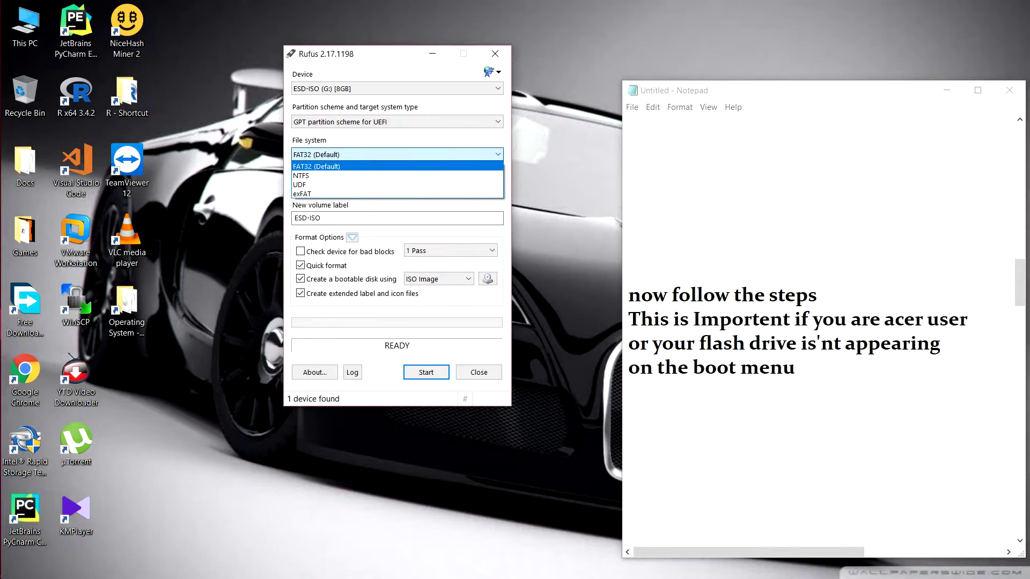
pyautogui.click(397, 166)
pyautogui.click(397, 188)
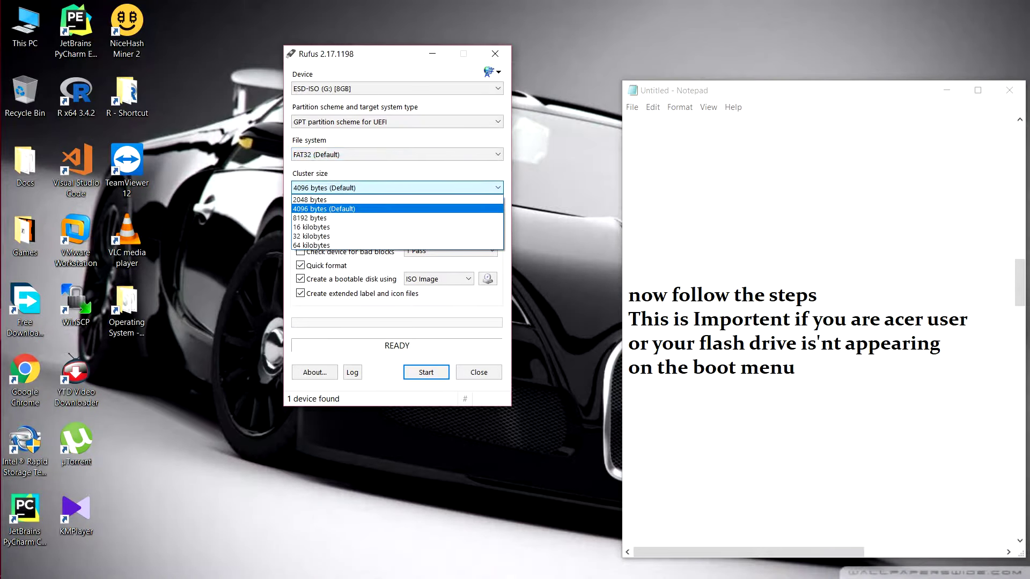
pyautogui.click(333, 209)
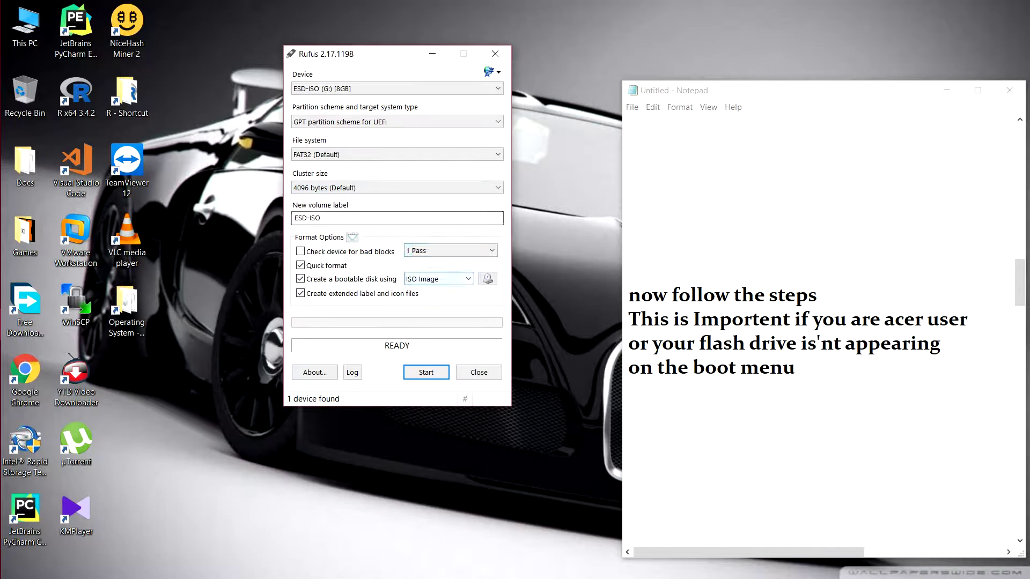
# Step: In Notepad, insert a block of blank lines below the boot menu note
pyautogui.click(629, 415)
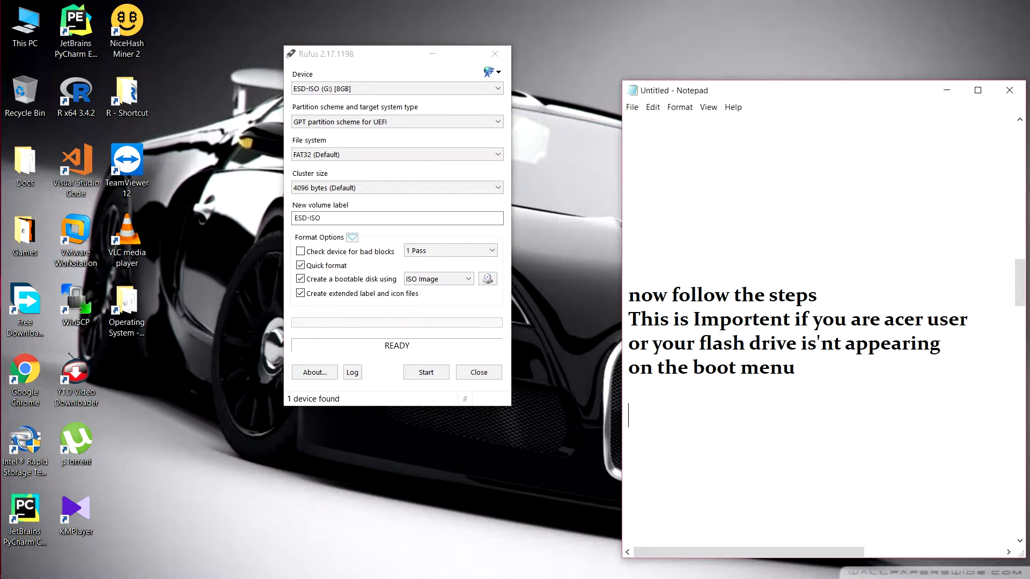
pyautogui.press('Return')
pyautogui.press('Return')
pyautogui.press('Return')
pyautogui.press('Return')
pyautogui.press('Return')
pyautogui.press('Return')
pyautogui.press('Return')
pyautogui.press('Return')
pyautogui.press('Return')
pyautogui.press('Return')
pyautogui.press('Return')
pyautogui.press('Return')
pyautogui.press('Return')
pyautogui.press('Return')
pyautogui.press('Return')
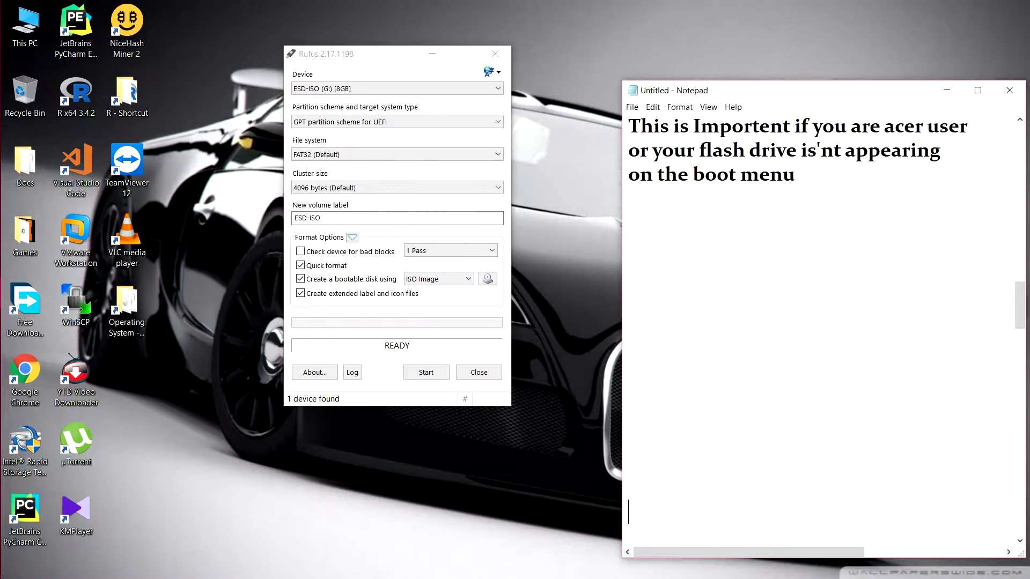
# Step: Read the following notes about which option to take and the settings for flashing the drive
pyautogui.press('Down')
pyautogui.press('Down')
pyautogui.press('Down')
pyautogui.press('Down')
pyautogui.press('Down')
pyautogui.press('Down')
pyautogui.press('Down')
pyautogui.press('Down')
pyautogui.press('Down')
pyautogui.press('Down')
pyautogui.press('Down')
pyautogui.press('Down')
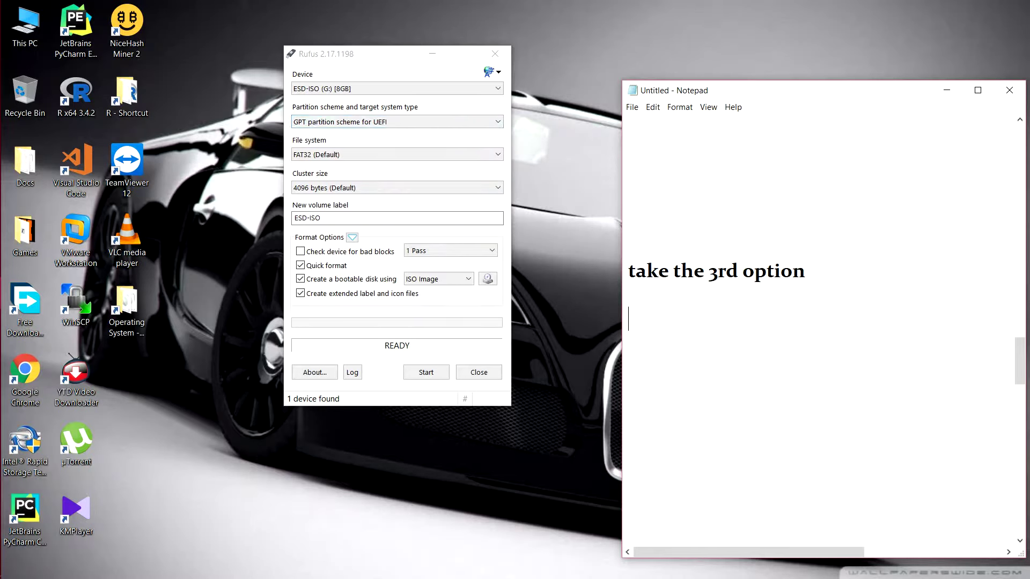
pyautogui.press('Down')
pyautogui.press('Down')
pyautogui.press('Down')
pyautogui.press('Down')
pyautogui.press('Down')
pyautogui.press('Down')
pyautogui.press('Down')
pyautogui.press('Down')
pyautogui.press('Down')
pyautogui.press('Down')
pyautogui.press('Down')
pyautogui.press('Down')
pyautogui.press('Down')
pyautogui.press('Down')
pyautogui.press('Down')
pyautogui.press('Down')
pyautogui.press('Down')
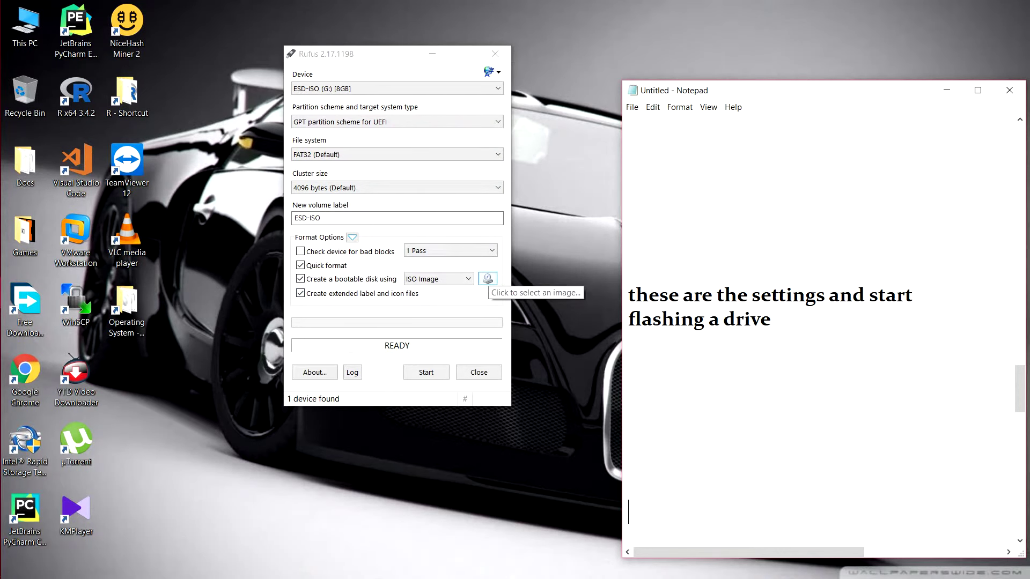
# Step: Add the line "Choose your ISO file of OS" above the note about the settings and flashing a drive
pyautogui.click(629, 223)
pyautogui.write('Choos')
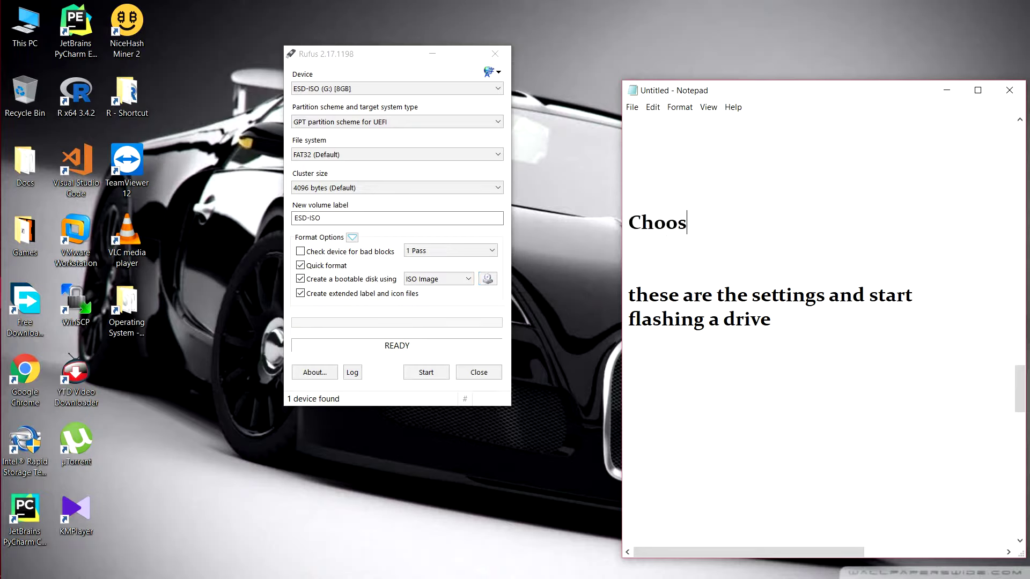
pyautogui.write('e your ISO file')
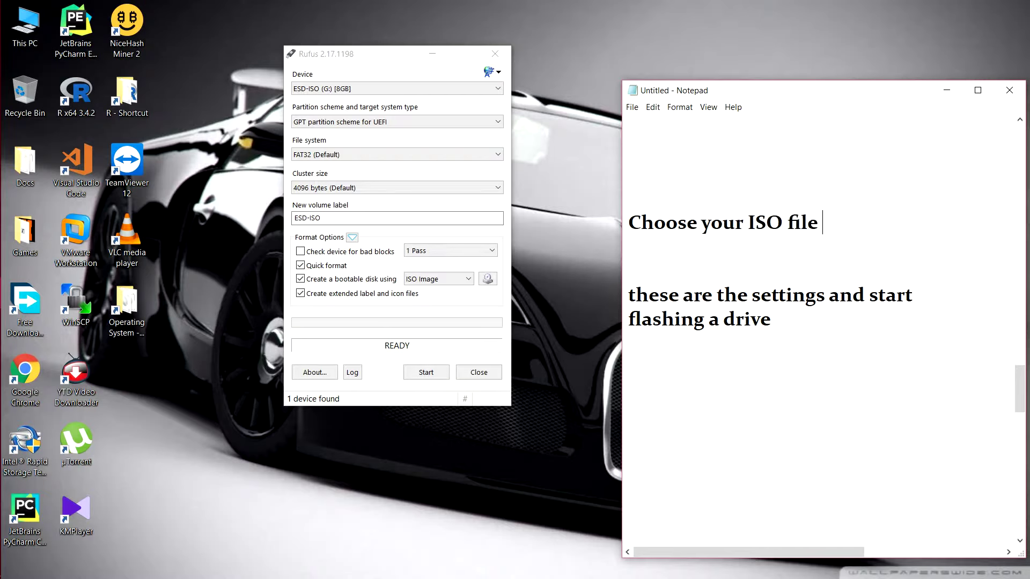
pyautogui.write(' of OS')
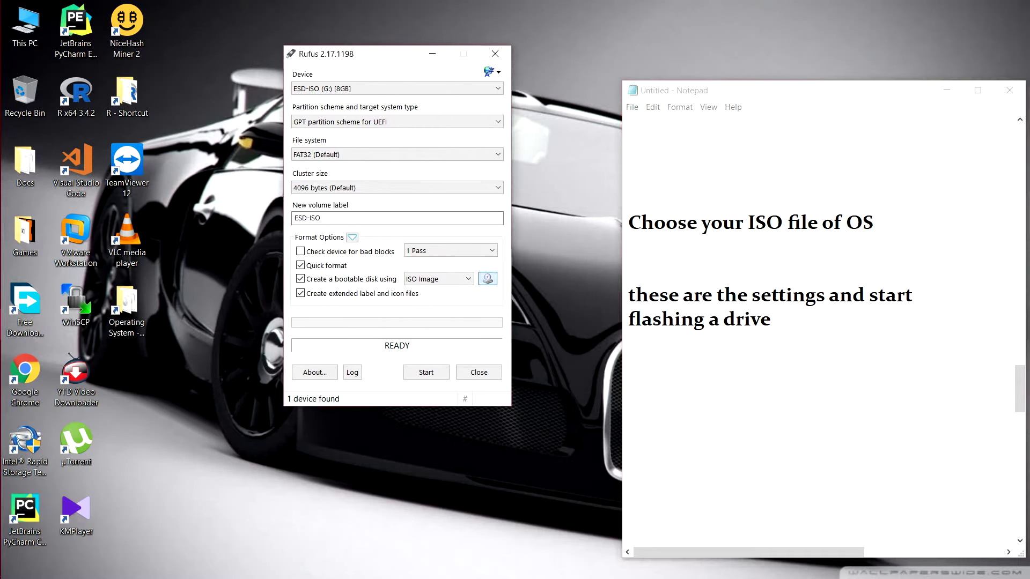
# Step: In Rufus, load the Windows 10 64bit disc image from the Operating System folder as the bootable ISO
pyautogui.click(488, 278)
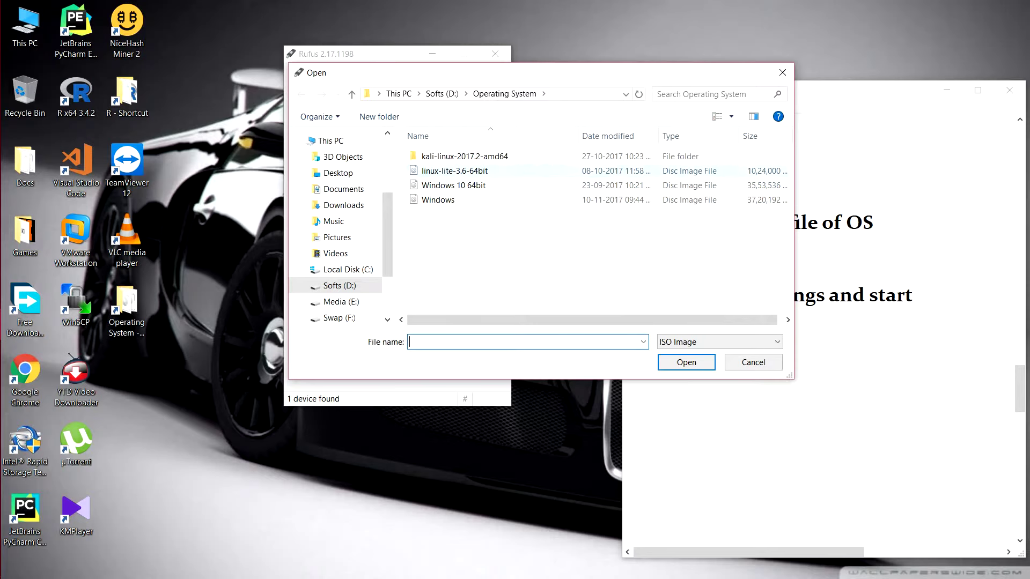
pyautogui.click(449, 201)
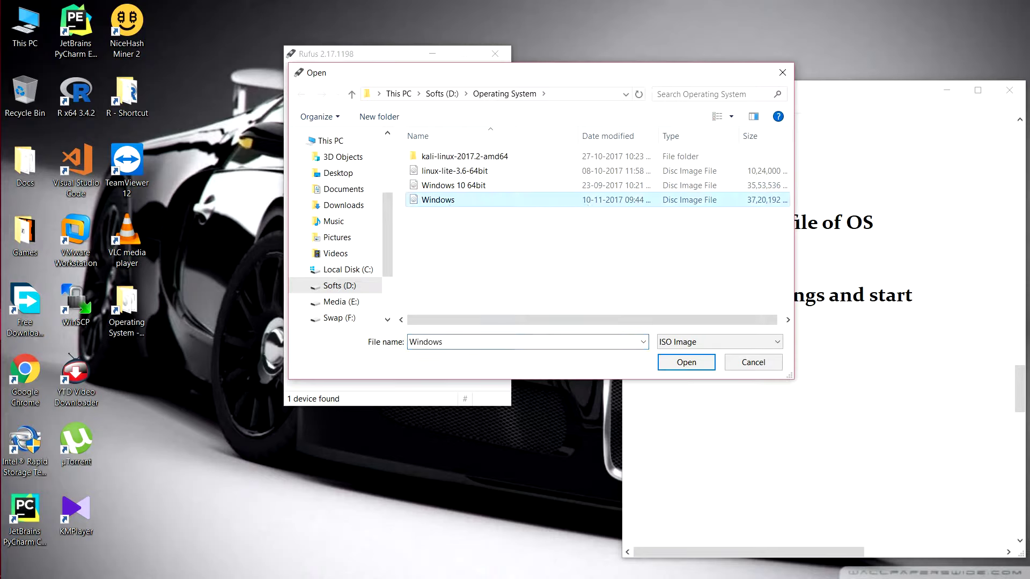
pyautogui.click(456, 185)
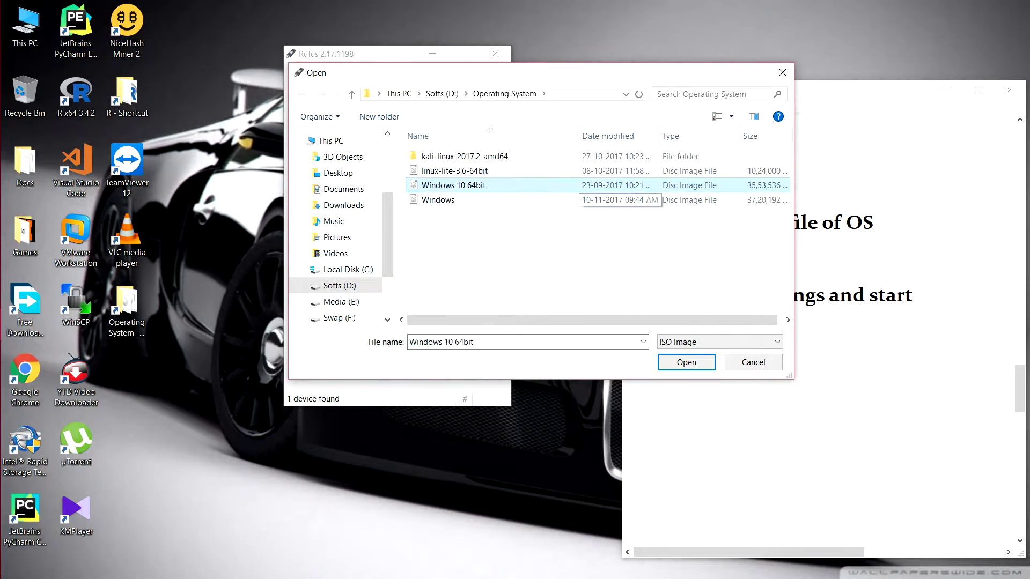
pyautogui.click(687, 363)
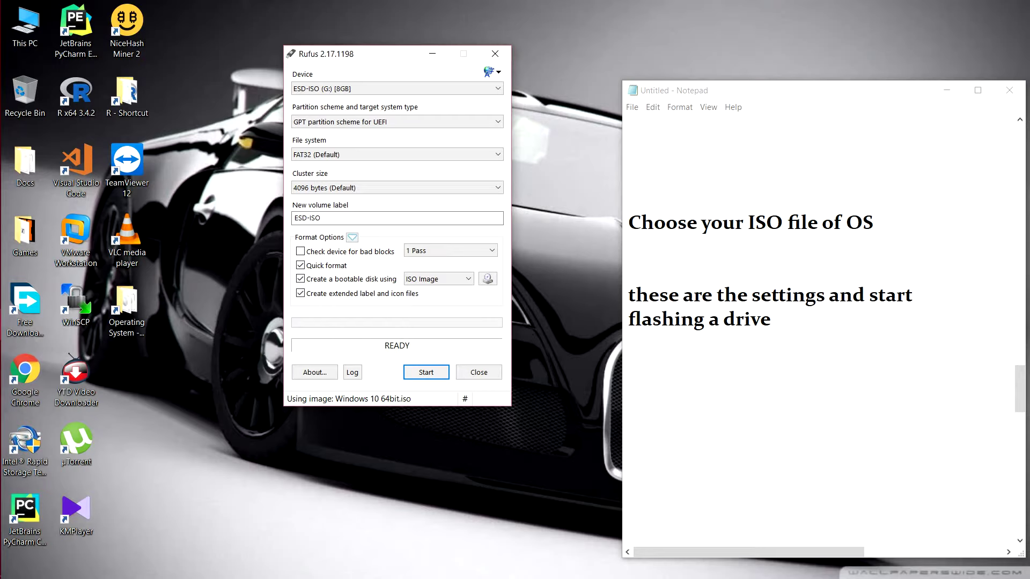
# Step: Start flashing the USB drive and accept that all data on it is destroyed
pyautogui.click(427, 372)
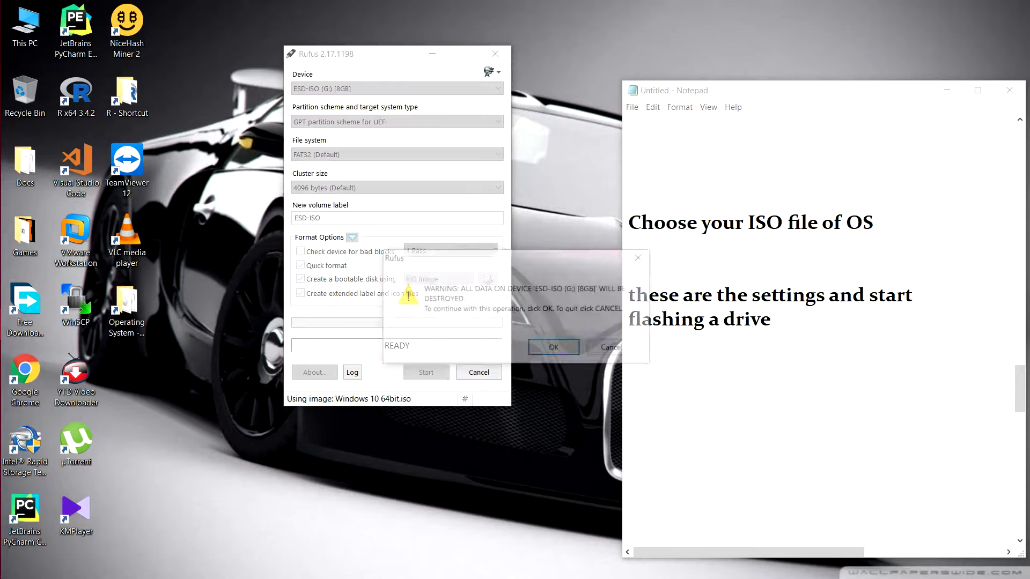
pyautogui.press('Return')
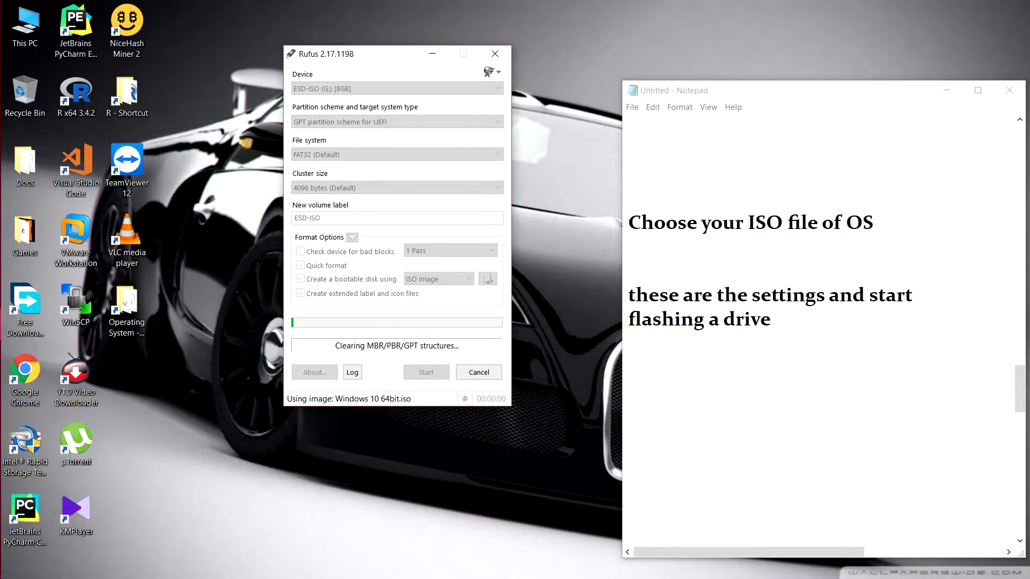
# Step: In Notepad, read the remaining notes on flashing and on what to do after completion
pyautogui.moveTo(1019, 389); pyautogui.dragTo(1020, 417)
pyautogui.scroll(-2, 823, 322)
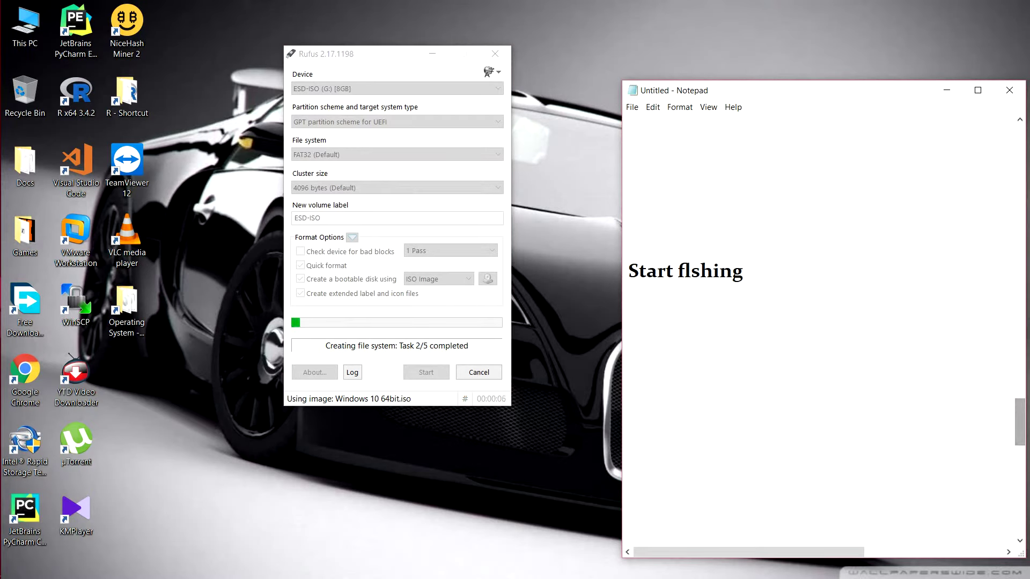
pyautogui.scroll(-1, 823, 322)
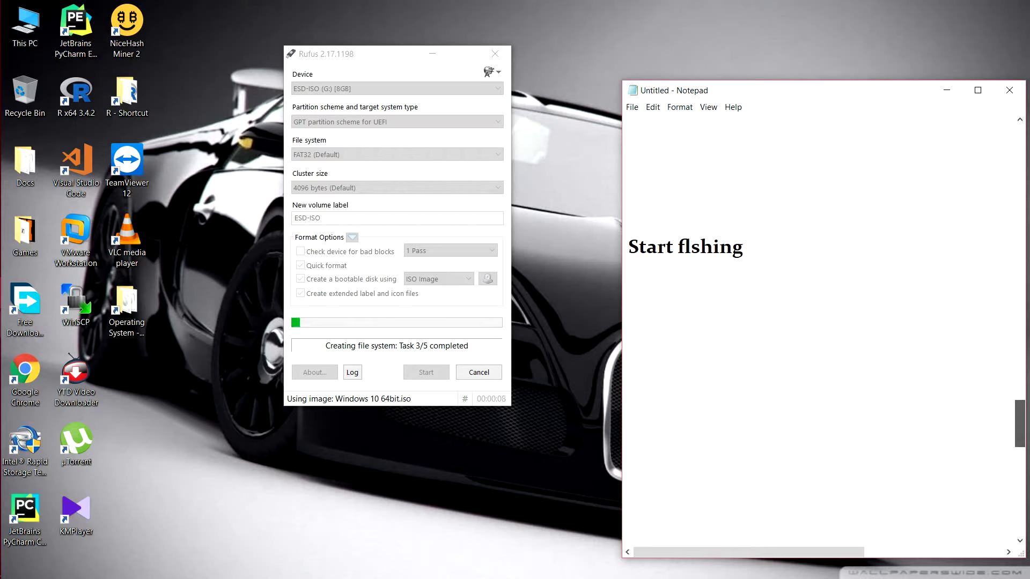
pyautogui.scroll(-12, 824, 322)
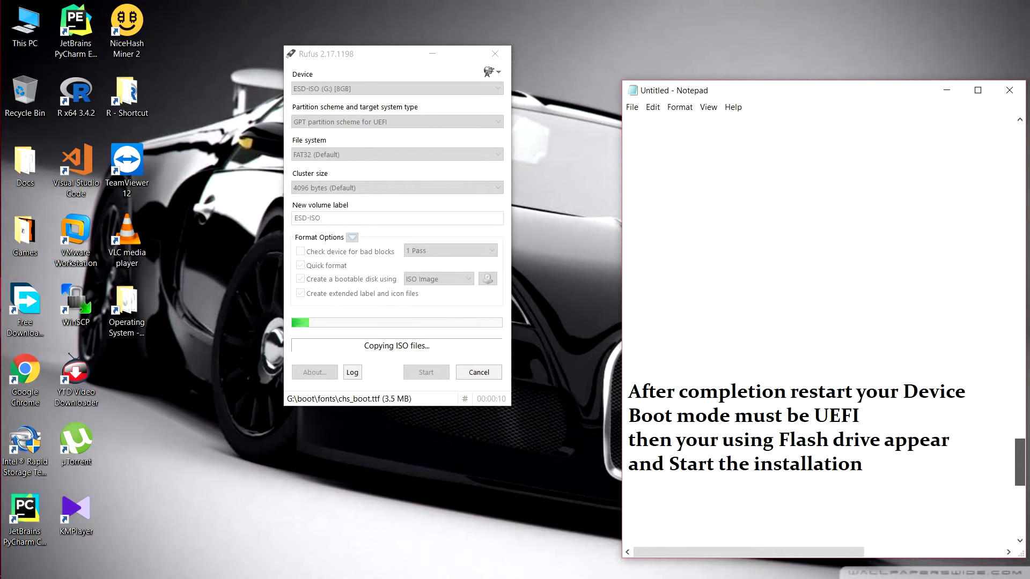
# Step: Add the closing line "Thank you........:-)" below the "THANKS FOR WATCHING" line at the end of the Notepad notes
pyautogui.scroll(-2, 823, 322)
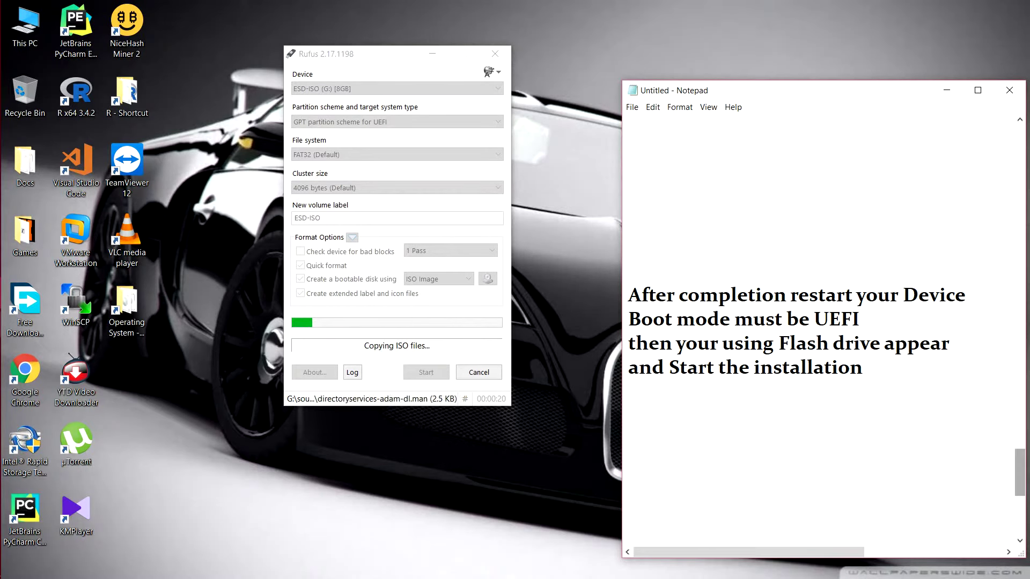
pyautogui.scroll(-1, 820, 322)
pyautogui.moveTo(1020, 480); pyautogui.dragTo(1020, 484)
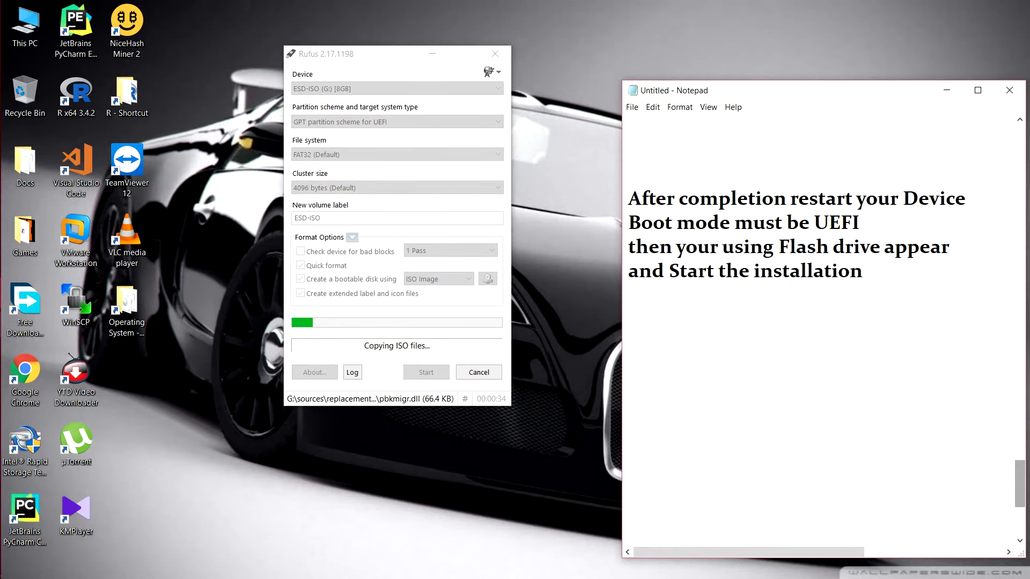
pyautogui.scroll(-3, 820, 322)
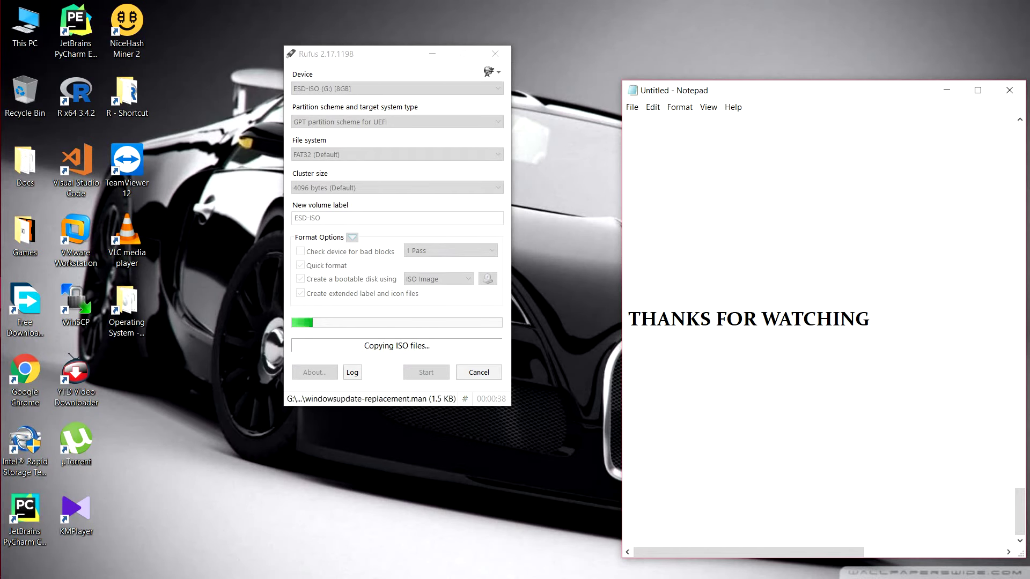
pyautogui.write('Ths')
pyautogui.press('BackSpace')
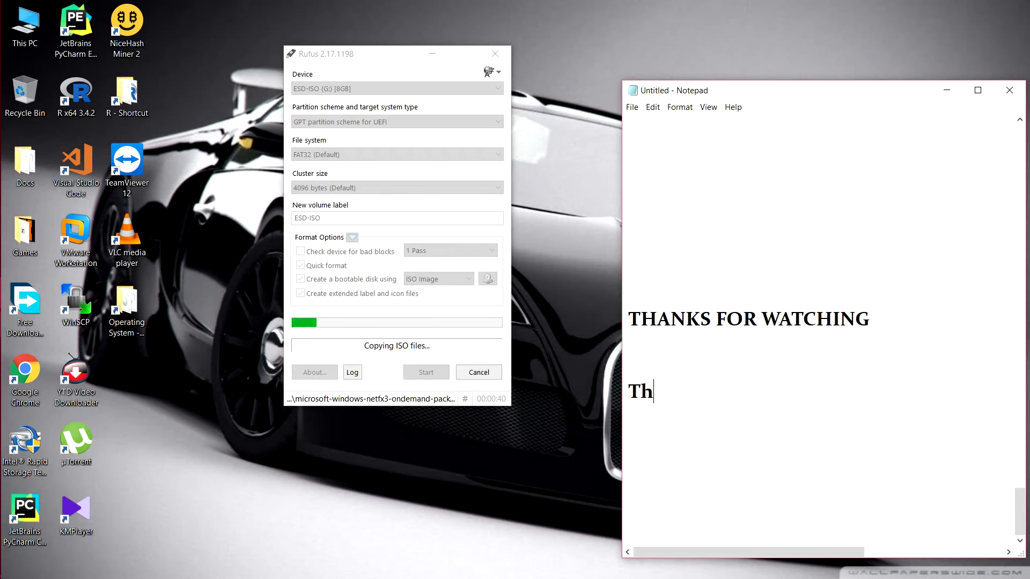
pyautogui.write('n')
pyautogui.press('BackSpace')
pyautogui.write('ank yo')
pyautogui.write('u........:')
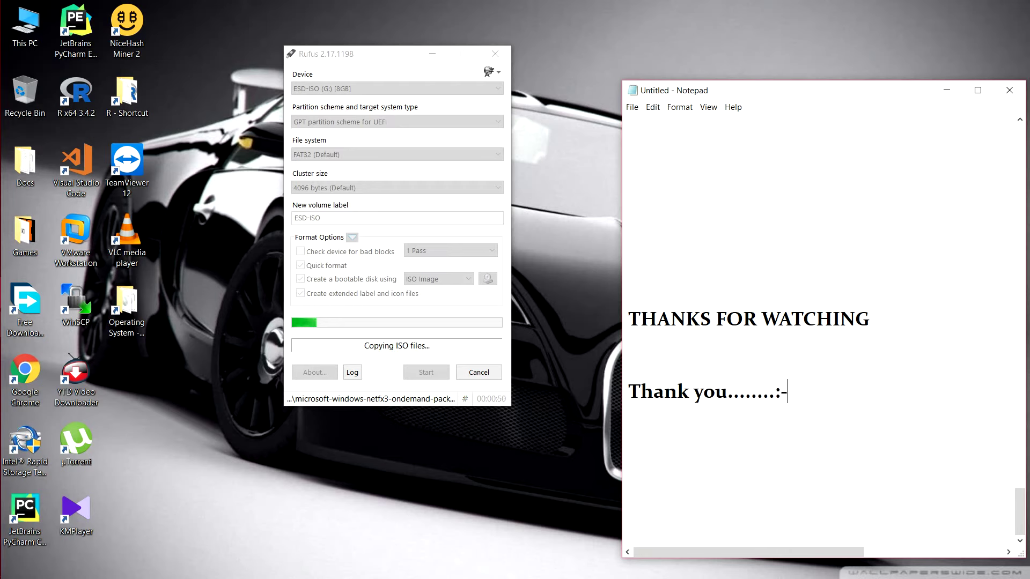
pyautogui.write('-)')
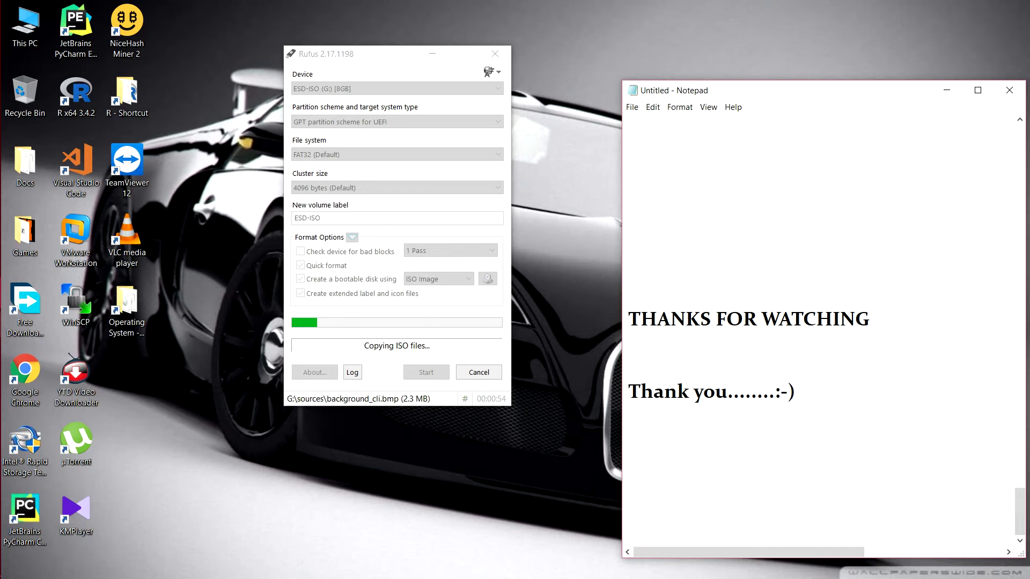